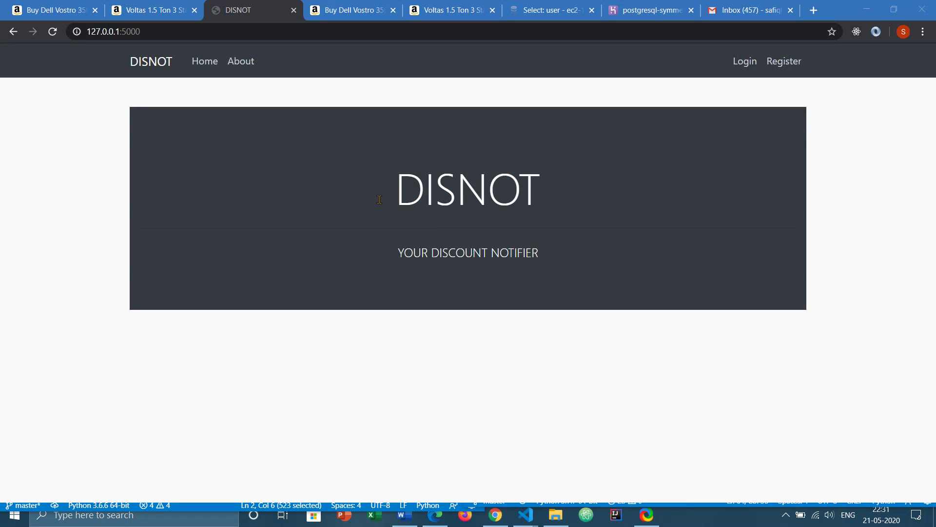
- Highlight the DISNOT title and tagline, then switch to the Voltas 1.5 Ton AC Amazon listing at ₹28,490.00
{"action": "triple_click", "coordinate": [468, 252]}
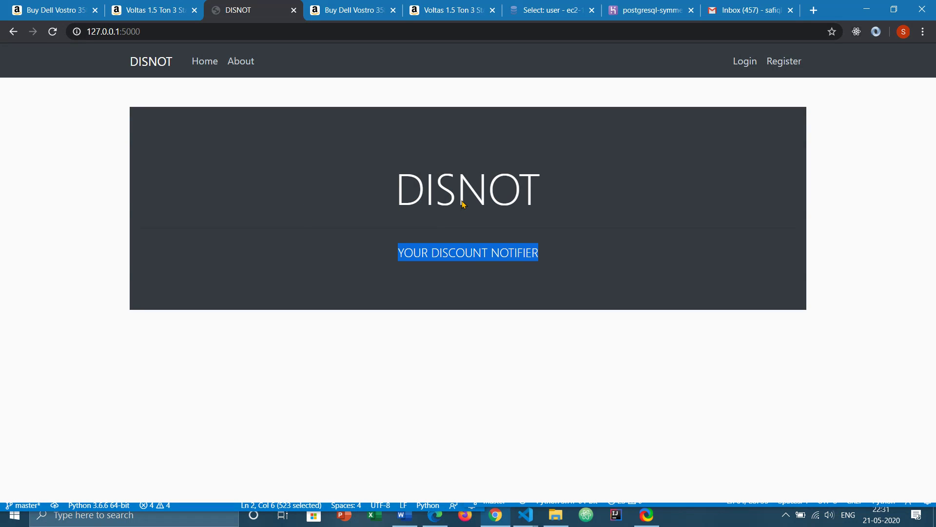
{"action": "double_click", "coordinate": [456, 178]}
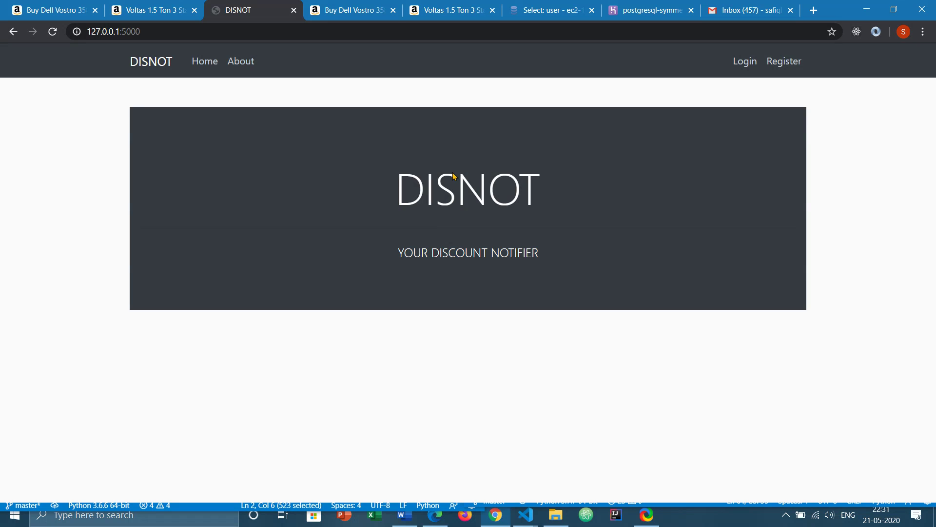
{"action": "left_click", "coordinate": [251, 138]}
{"action": "left_click", "coordinate": [135, 5]}
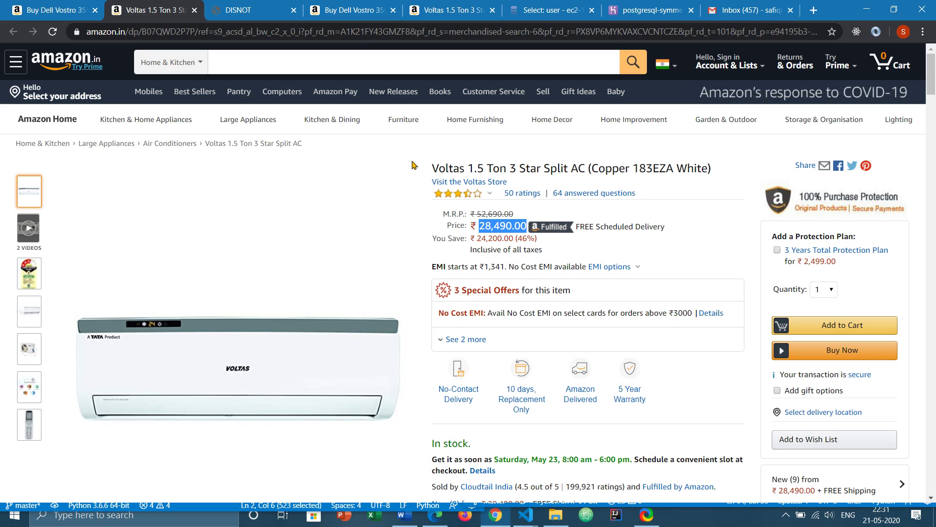
{"action": "left_click", "coordinate": [442, 205]}
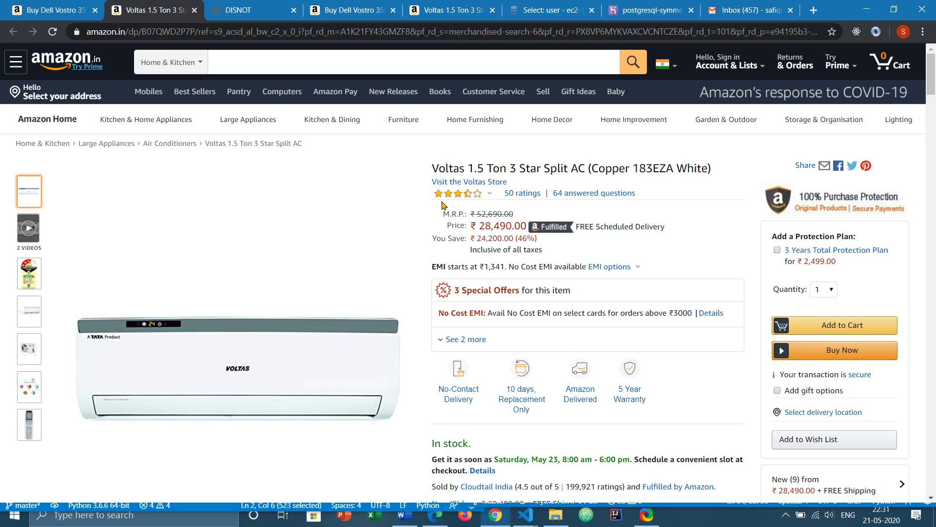
- Reveal priceTrack.py and select line 57's convertedPrice versus userPrice check
{"action": "left_click", "coordinate": [866, 9]}
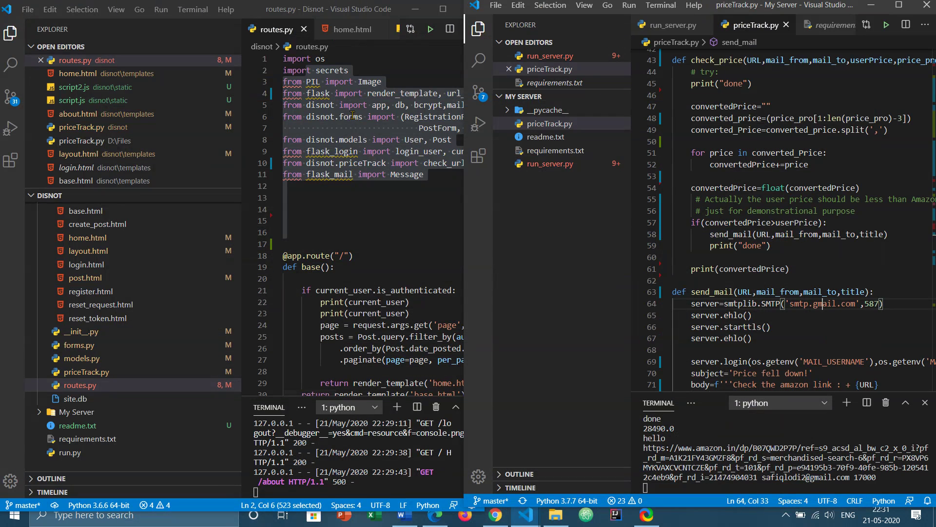
{"action": "left_click", "coordinate": [293, 244]}
{"action": "left_click", "coordinate": [781, 234]}
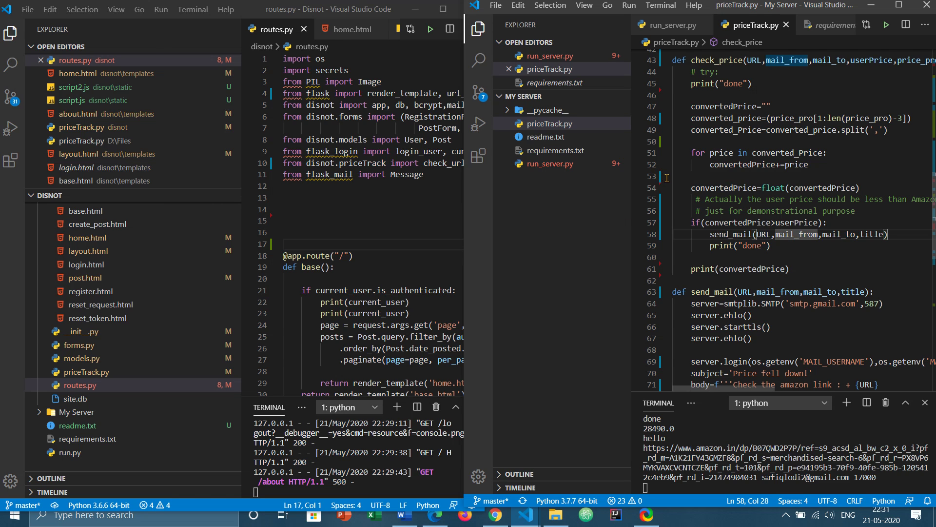
{"action": "key", "text": "Up"}
{"action": "key", "text": "End"}
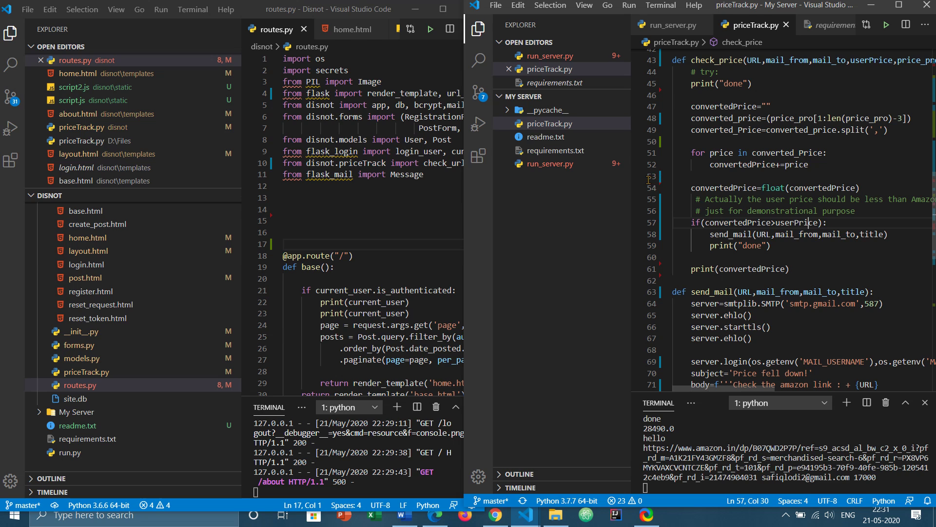
{"action": "key", "text": "ctrl+l"}
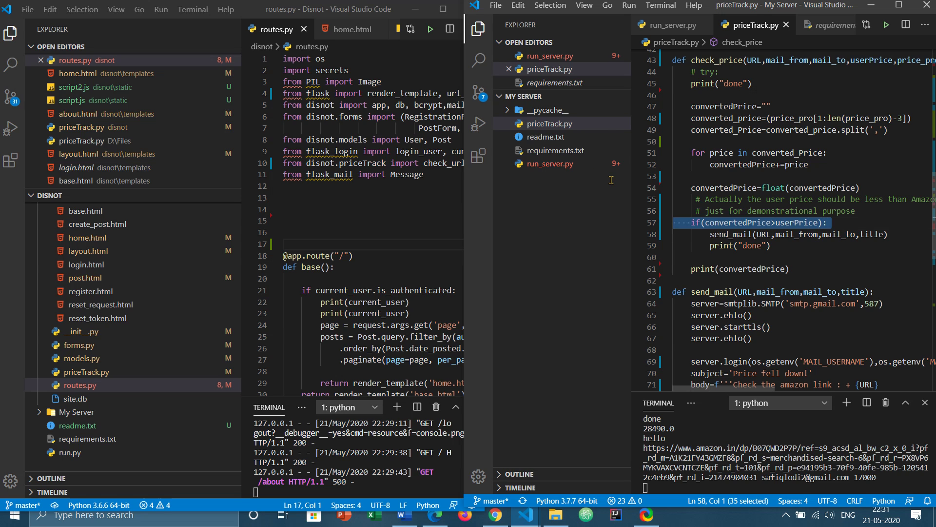
{"action": "key", "text": "ctrl+k"}
{"action": "key", "text": "ctrl+i"}
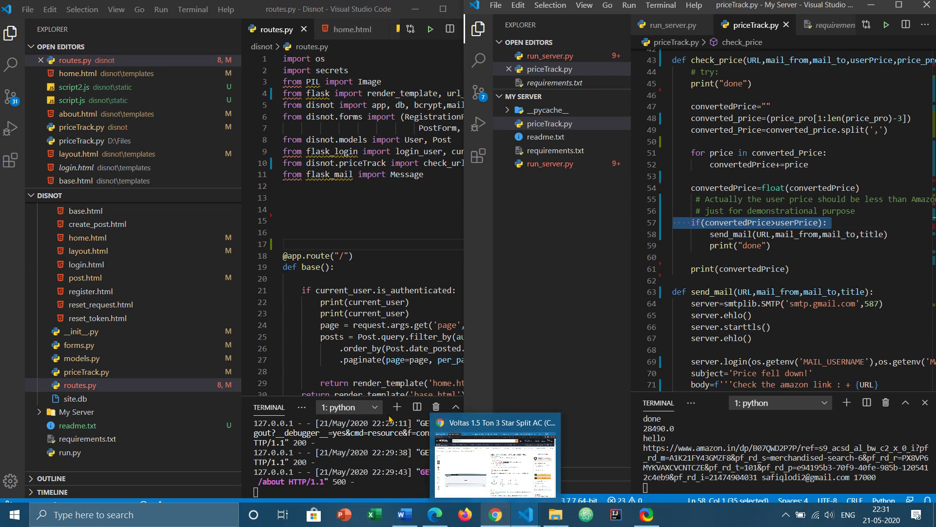
- Bring Chrome forward and open the DISNOT registration form
{"action": "left_click", "coordinate": [496, 514]}
{"action": "left_click", "coordinate": [209, 6]}
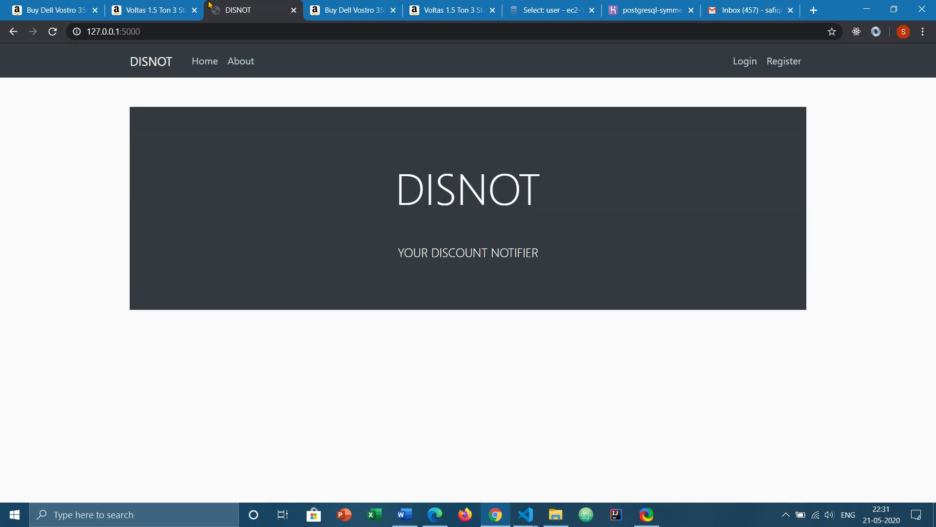
{"action": "left_click", "coordinate": [783, 61]}
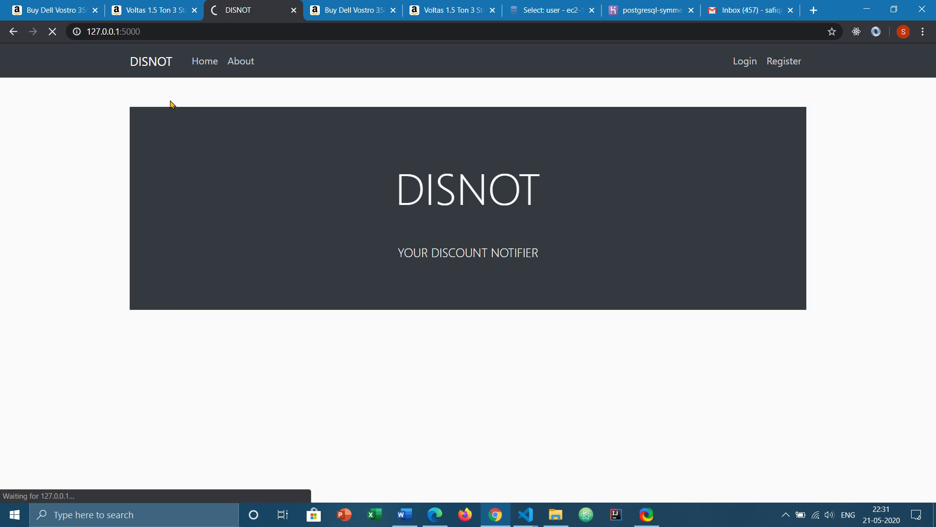
- Enter the username and pick the saved email address from autofill
{"action": "type", "text": "safiq"}
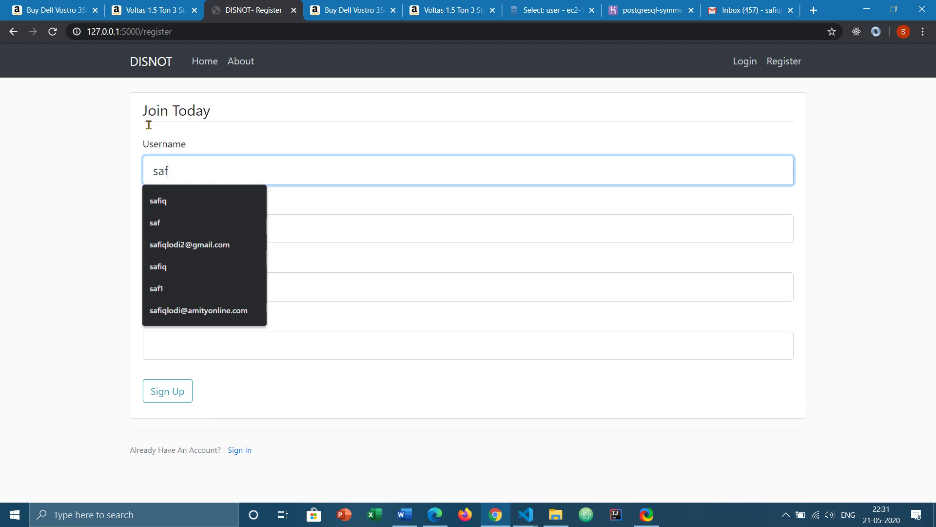
{"action": "key", "text": "Down"}
{"action": "key", "text": "Down"}
{"action": "key", "text": "Return"}
{"action": "key", "text": "Tab"}
{"action": "type", "text": "sa"}
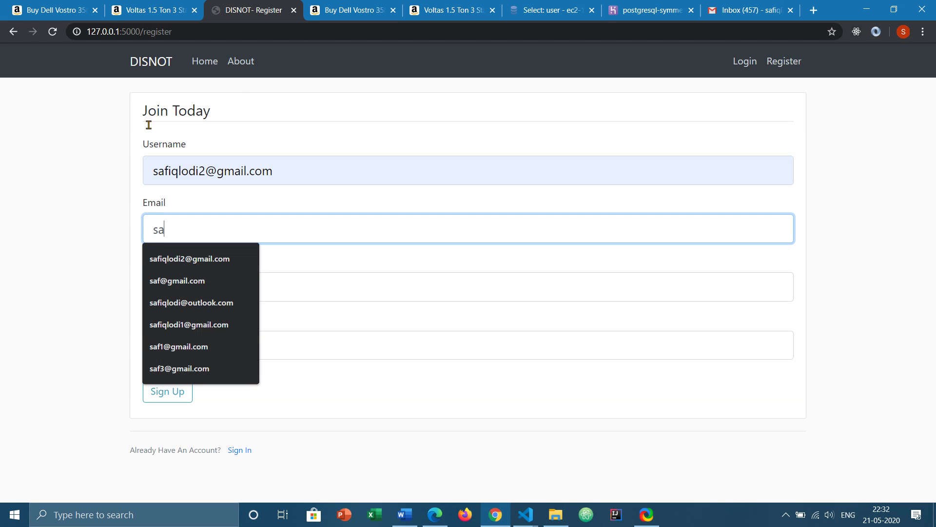
{"action": "key", "text": "shift+Tab"}
{"action": "type", "text": "s"}
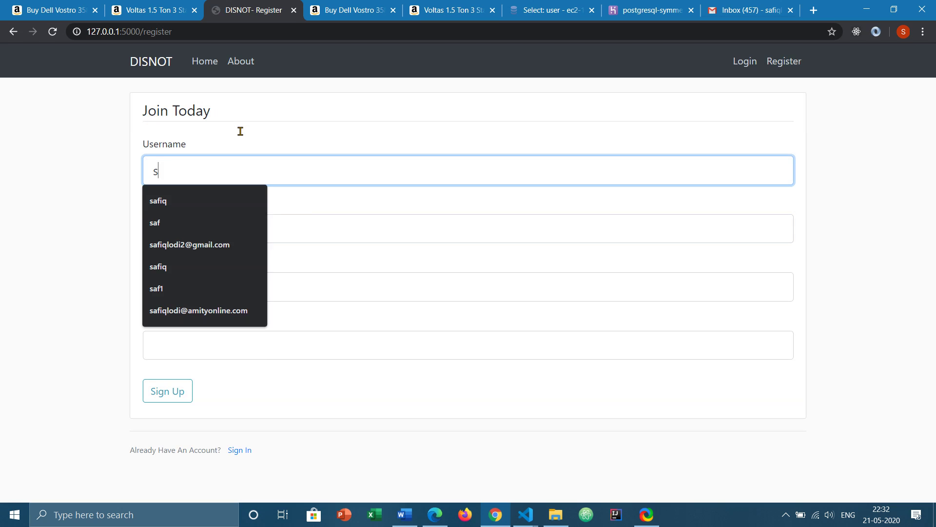
{"action": "type", "text": "afiq"}
{"action": "key", "text": "Tab"}
{"action": "type", "text": "sa"}
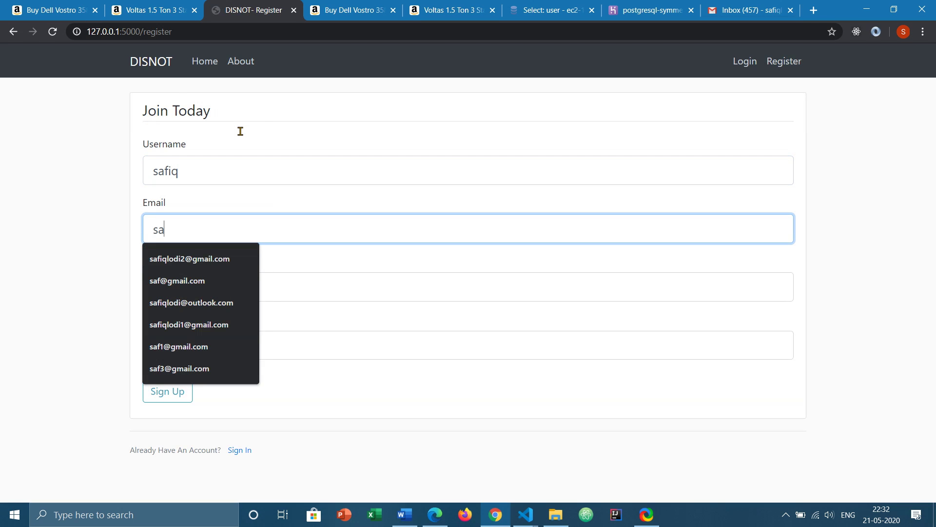
{"action": "key", "text": "Down"}
{"action": "key", "text": "Return"}
- Enter a password with a mismatched confirmation and submit the sign-up
{"action": "key", "text": "Tab"}
{"action": "type", "text": "12345"}
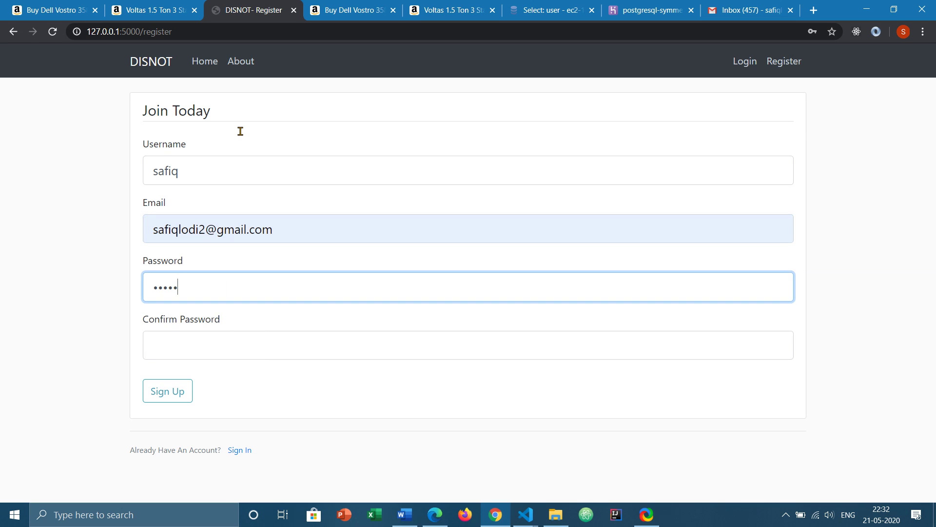
{"action": "key", "text": "Tab"}
{"action": "type", "text": "123"}
{"action": "key", "text": "Tab"}
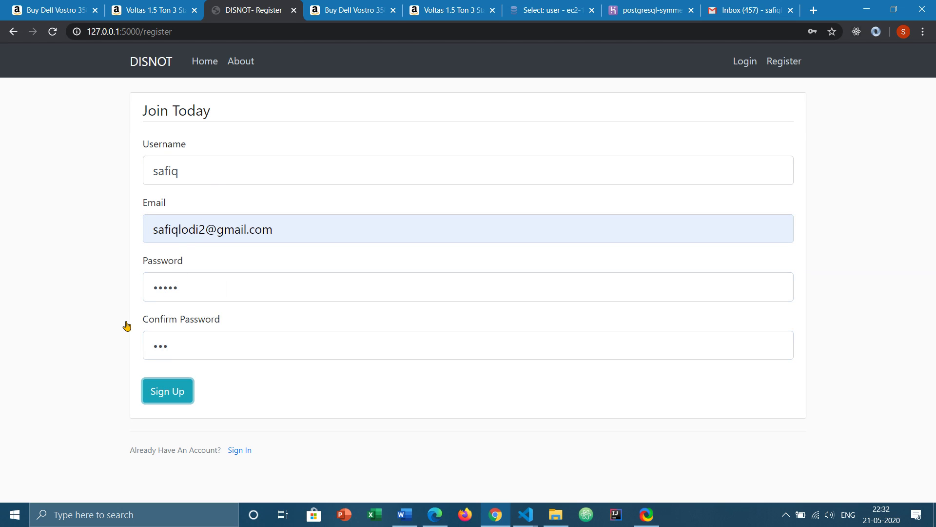
{"action": "key", "text": "Return"}
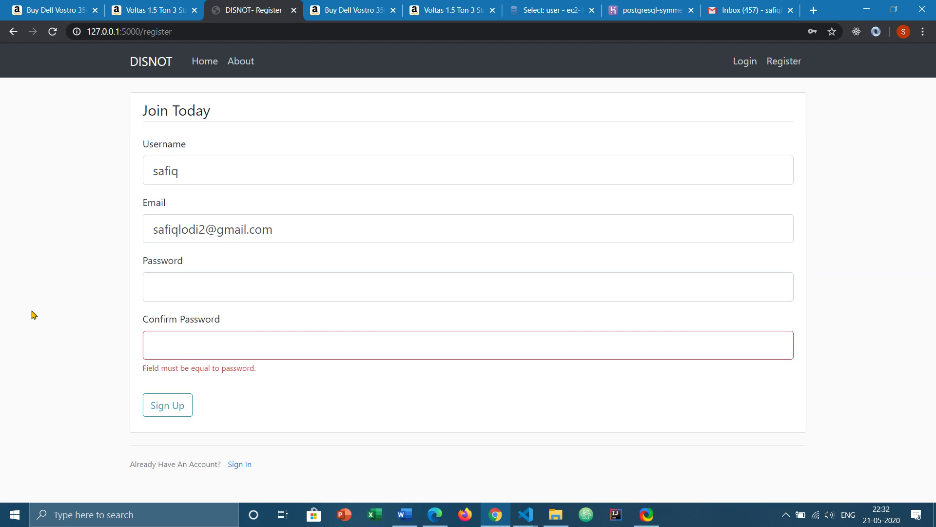
- Re-enter a matching password and confirmation, then resubmit the registration
{"action": "key", "text": "Tab"}
{"action": "type", "text": "12"}
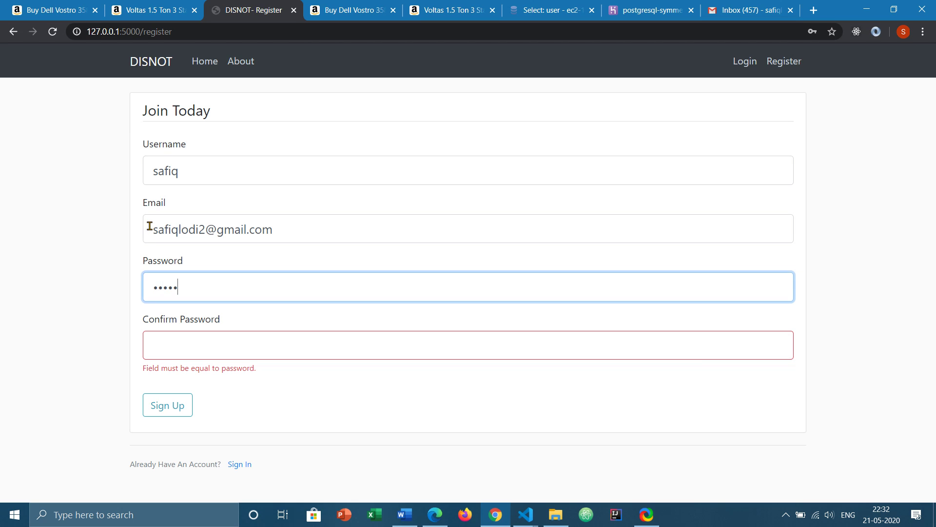
{"action": "key", "text": "Tab"}
{"action": "type", "text": "1"}
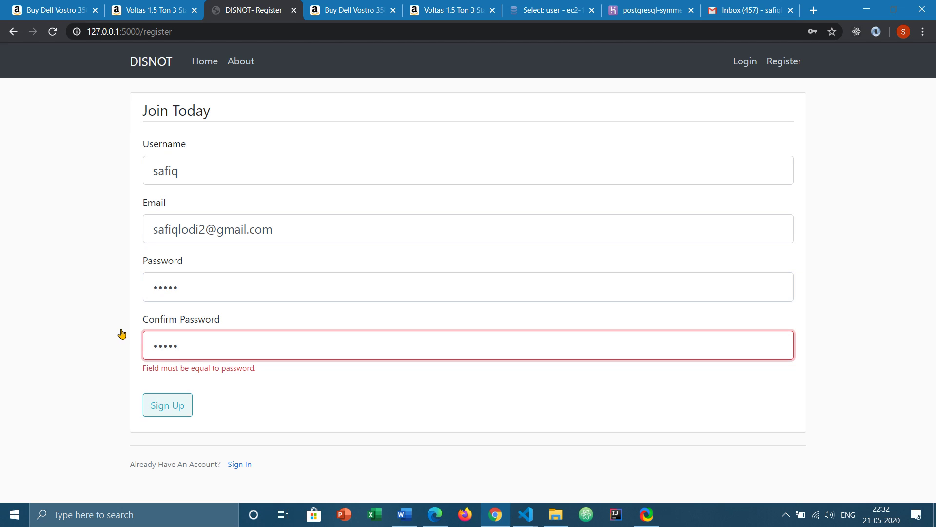
{"action": "key", "text": "Tab"}
{"action": "key", "text": "space"}
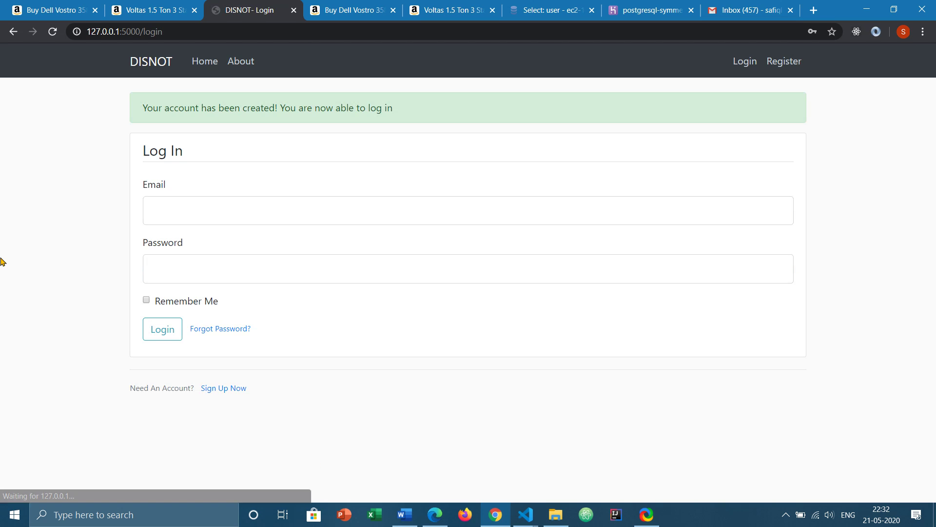
- Log in with the saved email and account password, ticking Remember Me
{"action": "left_click", "coordinate": [177, 174]}
{"action": "type", "text": "sa"}
{"action": "key", "text": "Down"}
{"action": "key", "text": "Return"}
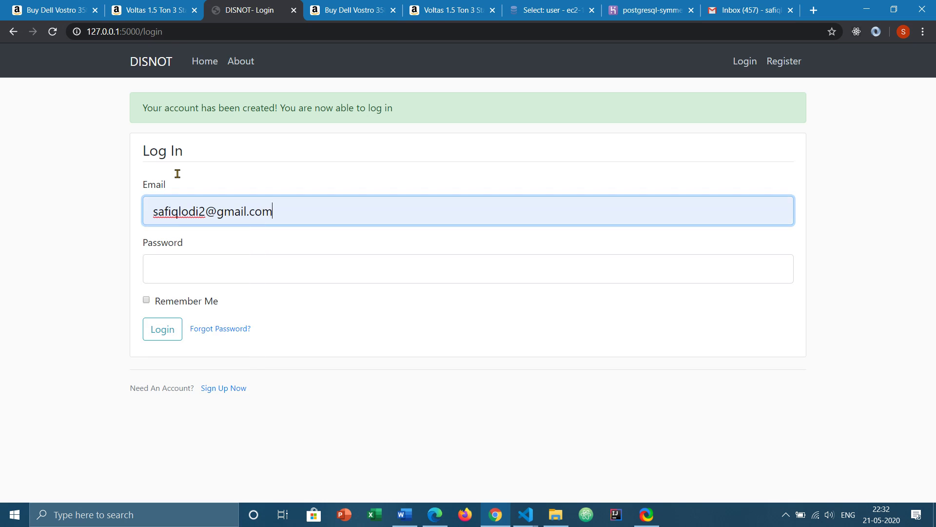
{"action": "key", "text": "Tab"}
{"action": "type", "text": "12345"}
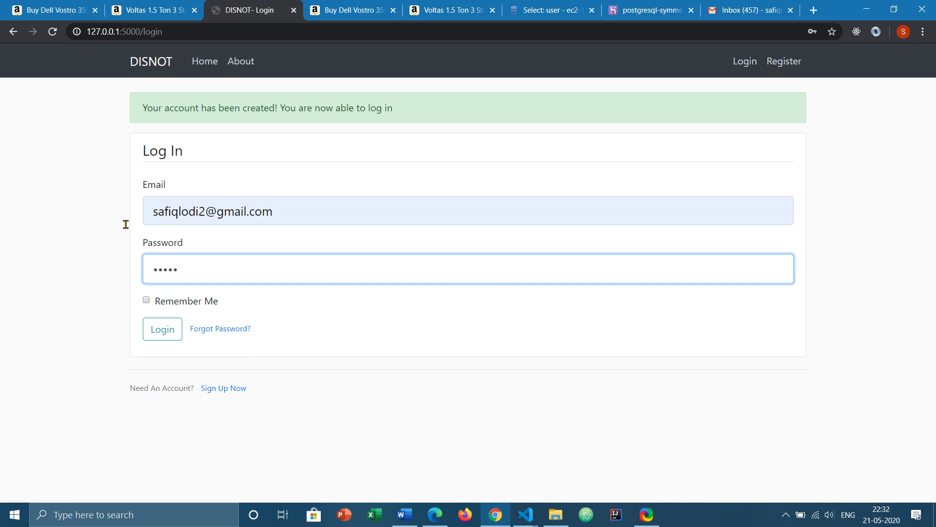
{"action": "key", "text": "Tab"}
{"action": "key", "text": "space"}
{"action": "key", "text": "Tab"}
{"action": "key", "text": "space"}
{"action": "key", "text": "Tab"}
{"action": "key", "text": "space"}
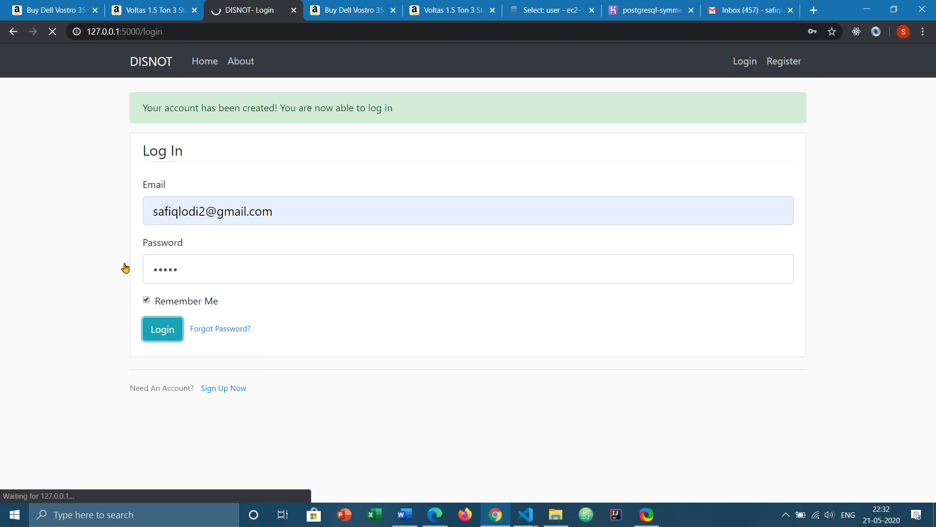
- Copy the Voltas AC's Amazon product URL and return to DISNOT
{"action": "left_click", "coordinate": [138, 6]}
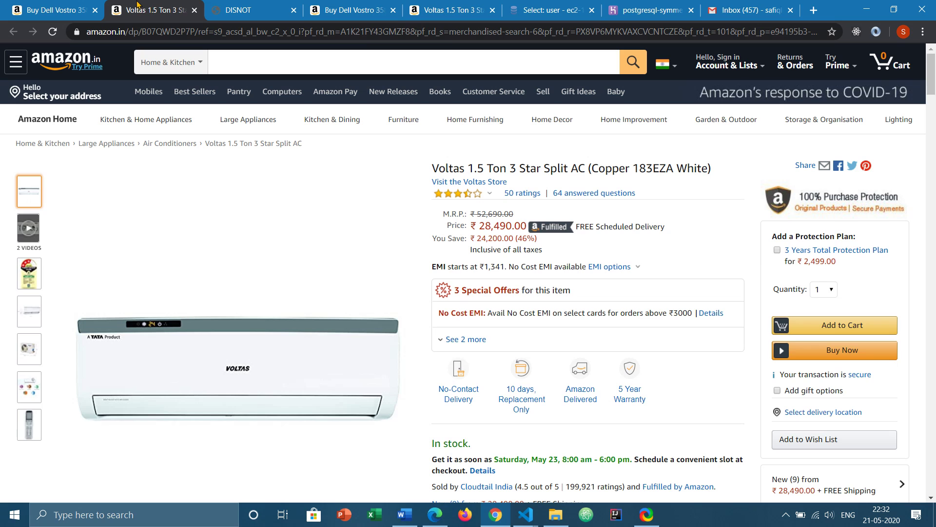
{"action": "left_click", "coordinate": [181, 32]}
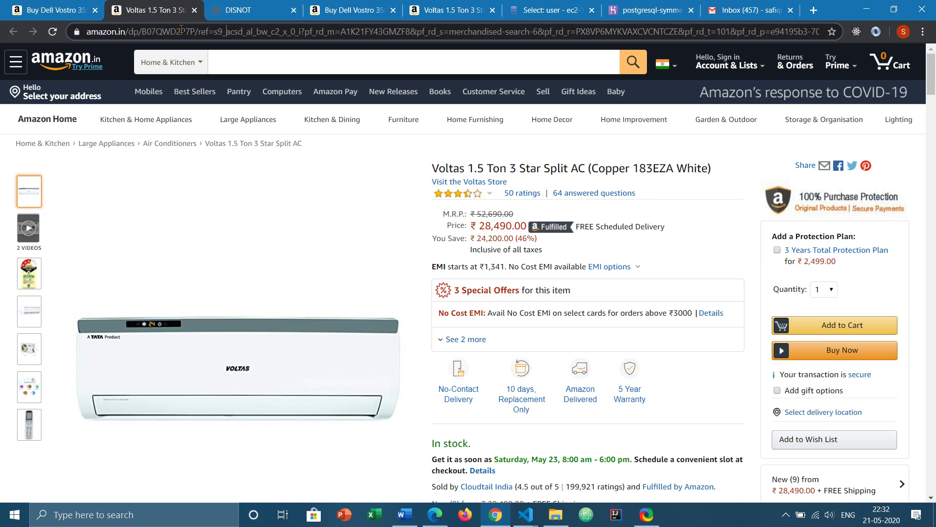
{"action": "left_click", "coordinate": [221, 5]}
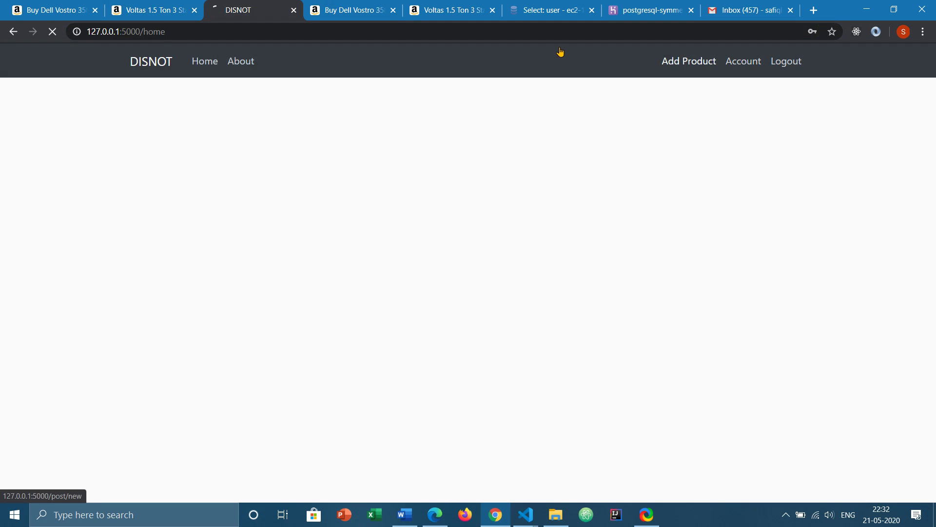
- Fill the New Product form with title AC, the pasted URL and price 20000
{"action": "left_click", "coordinate": [155, 135]}
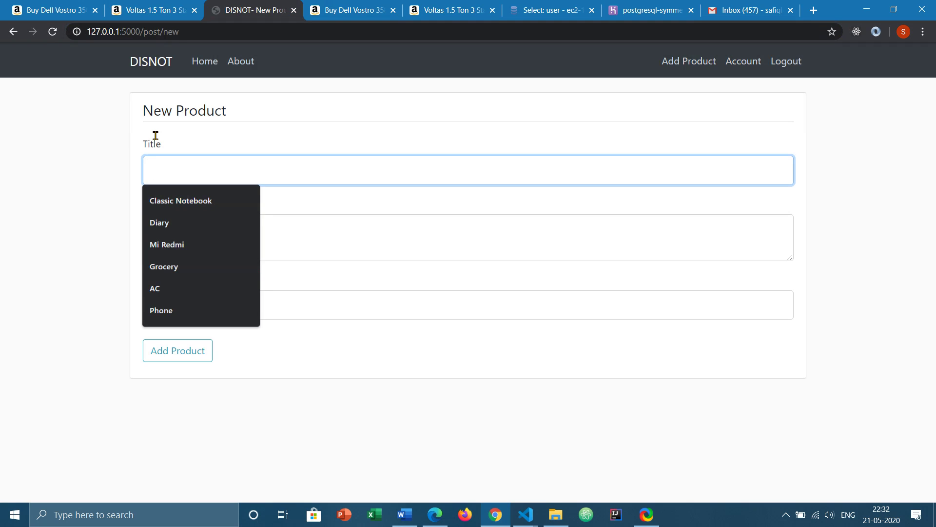
{"action": "type", "text": "AC"}
{"action": "key", "text": "Tab"}
{"action": "key", "text": "ctrl+v"}
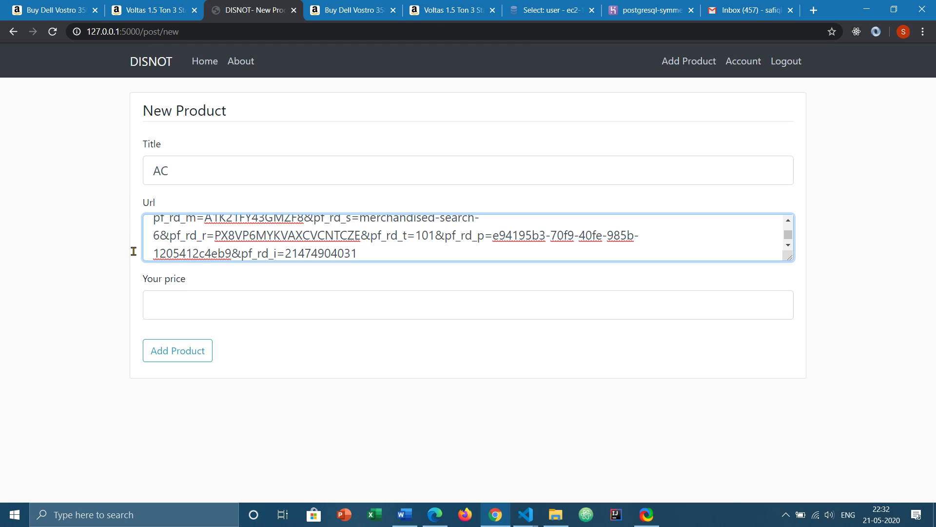
{"action": "key", "text": "Tab"}
{"action": "type", "text": "2000"}
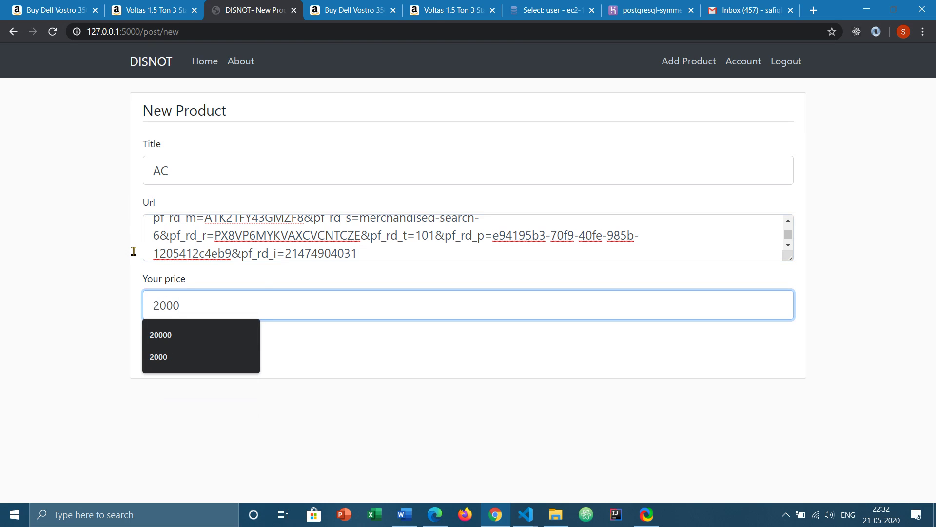
{"action": "type", "text": "0"}
{"action": "key", "text": "Tab"}
- Post the AC product, then glance at Gmail and the Voltas Amazon listing
{"action": "key", "text": "Return"}
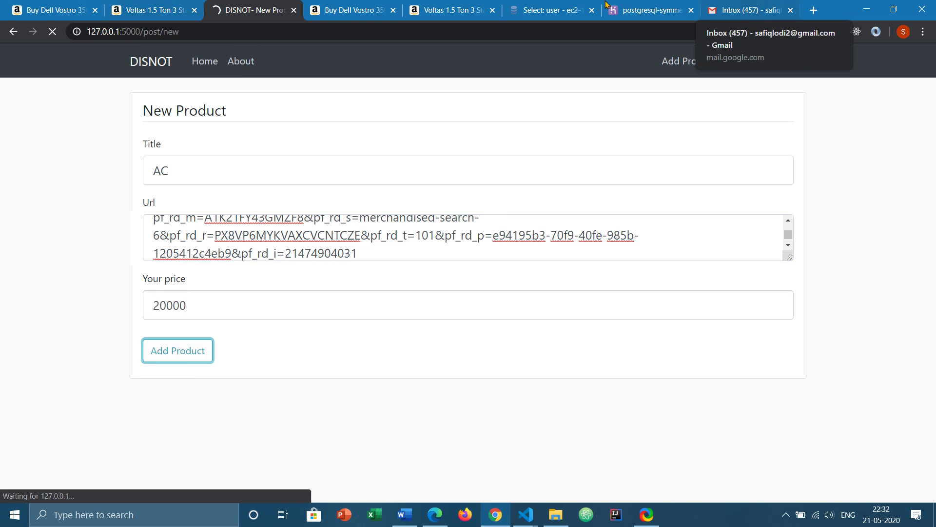
{"action": "left_click", "coordinate": [747, 10]}
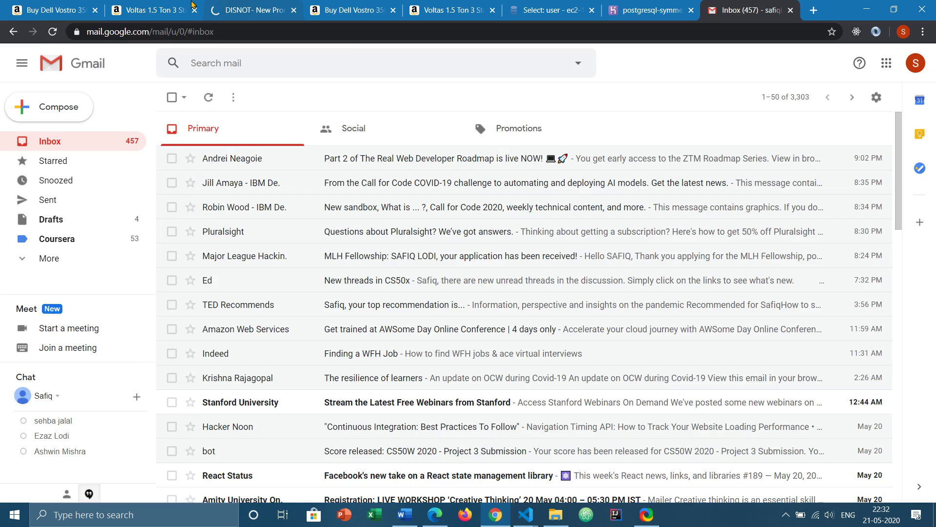
{"action": "left_click", "coordinate": [249, 10]}
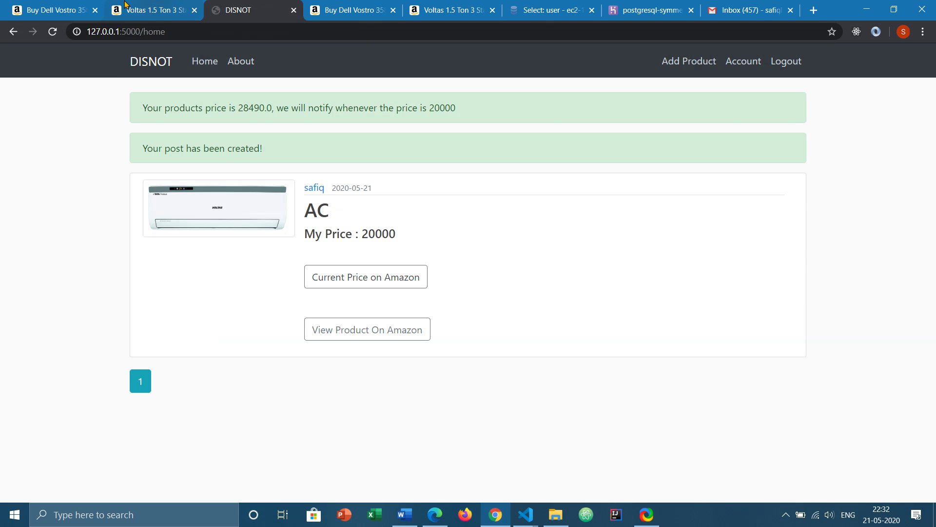
{"action": "left_click", "coordinate": [146, 10]}
{"action": "left_click", "coordinate": [204, 6]}
- Fetch the AC's current Amazon price of 28490.0 and close the extra Amazon tab
{"action": "left_click", "coordinate": [53, 31]}
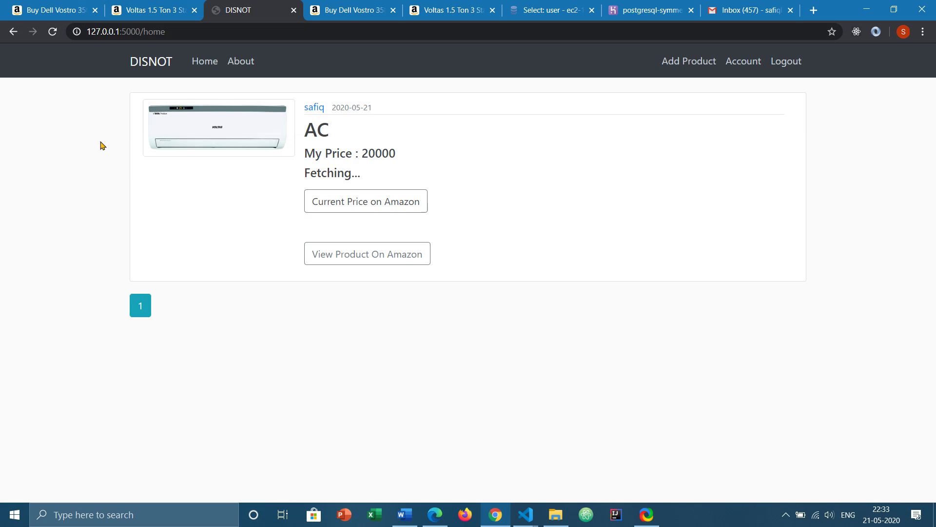
{"action": "left_click", "coordinate": [118, 6]}
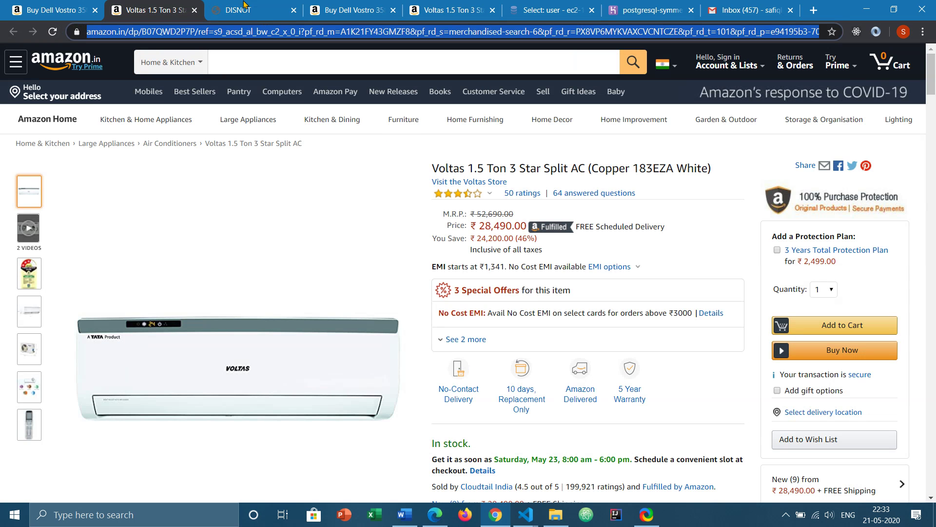
{"action": "key", "text": "ctrl+Tab"}
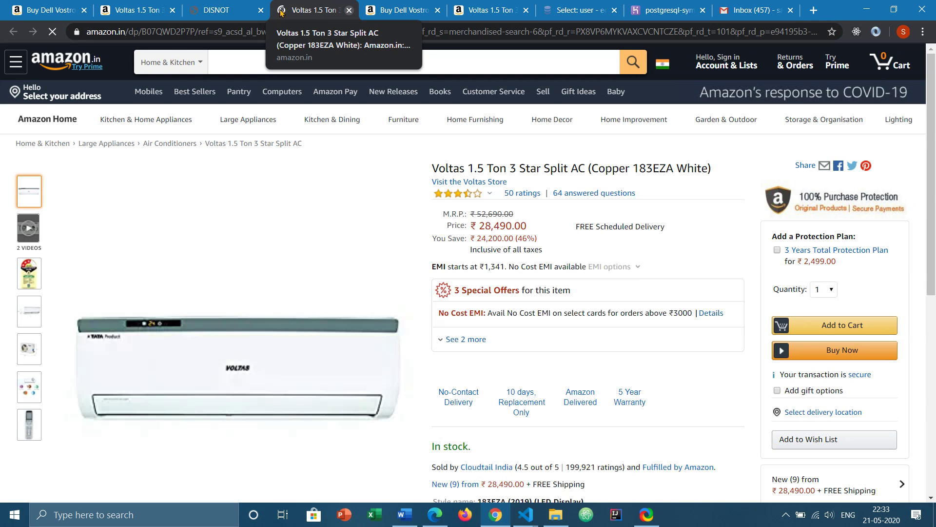
{"action": "left_click", "coordinate": [349, 10]}
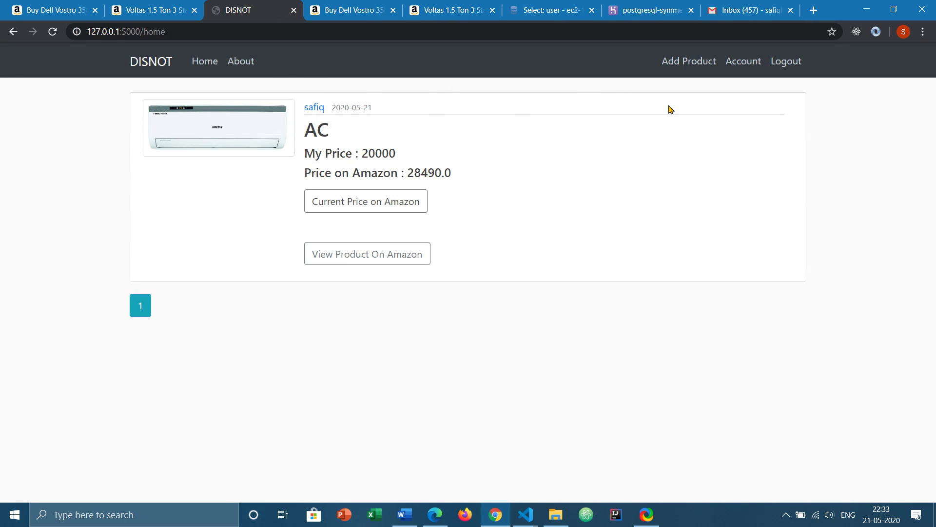
- Append 'q' to the account username, save it, and return to the home page
{"action": "left_click", "coordinate": [743, 61]}
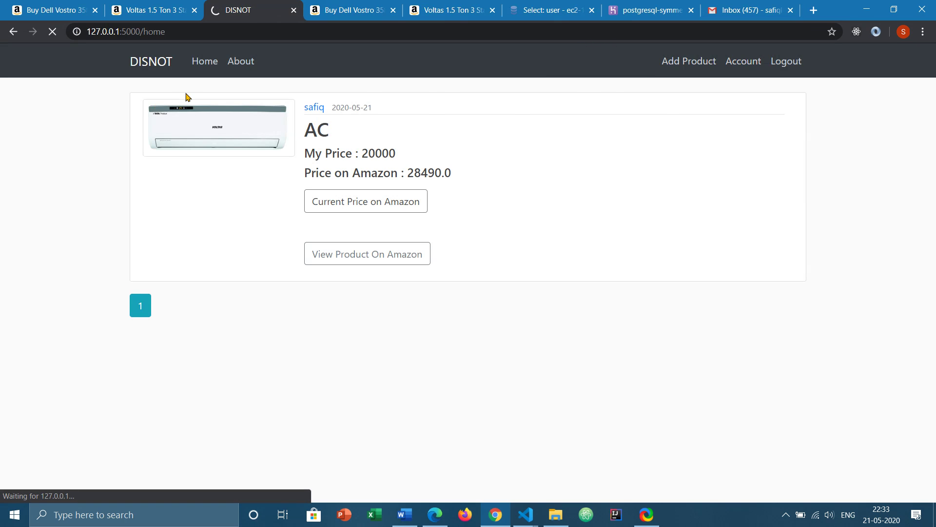
{"action": "key", "text": "Tab"}
{"action": "key", "text": "End"}
{"action": "type", "text": "q"}
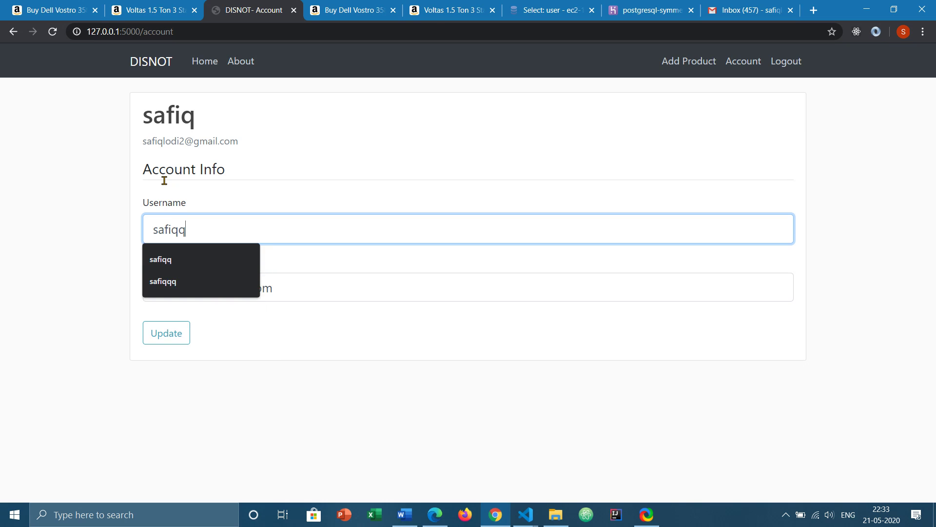
{"action": "key", "text": "Return"}
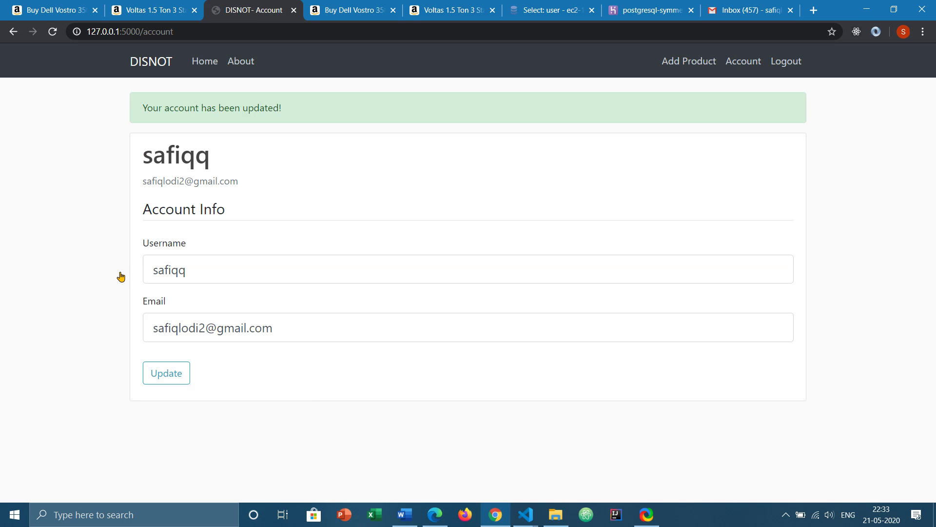
{"action": "left_click", "coordinate": [168, 54]}
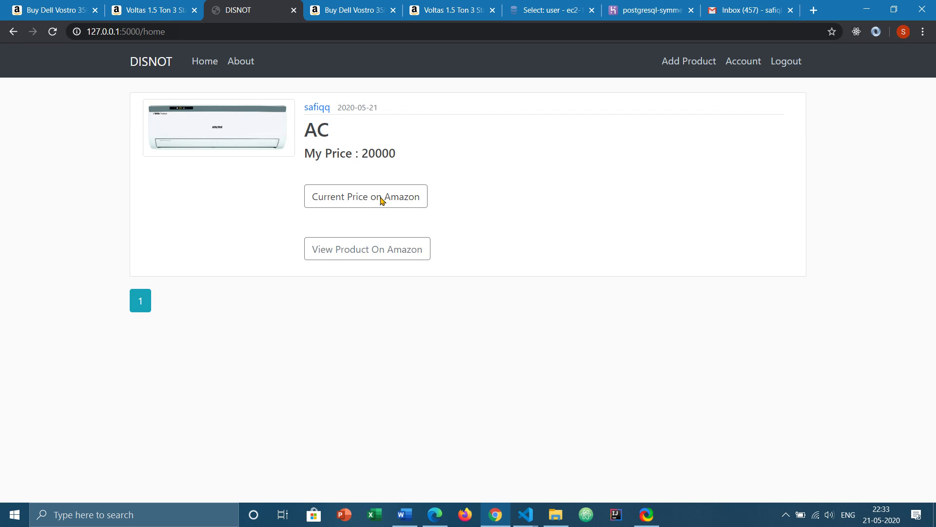
- Open the AC post and read the 'Price fell down!' alert email in Gmail
{"action": "left_click", "coordinate": [281, 126]}
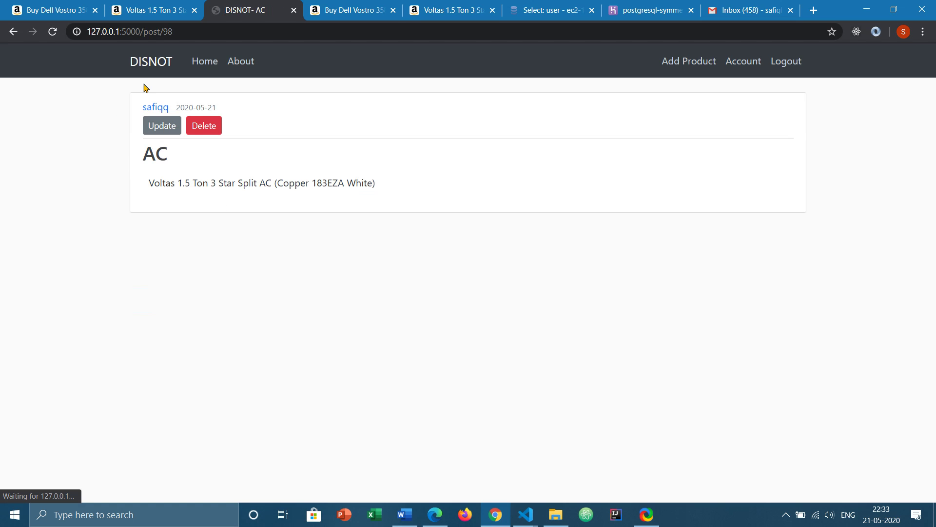
{"action": "left_click", "coordinate": [746, 10]}
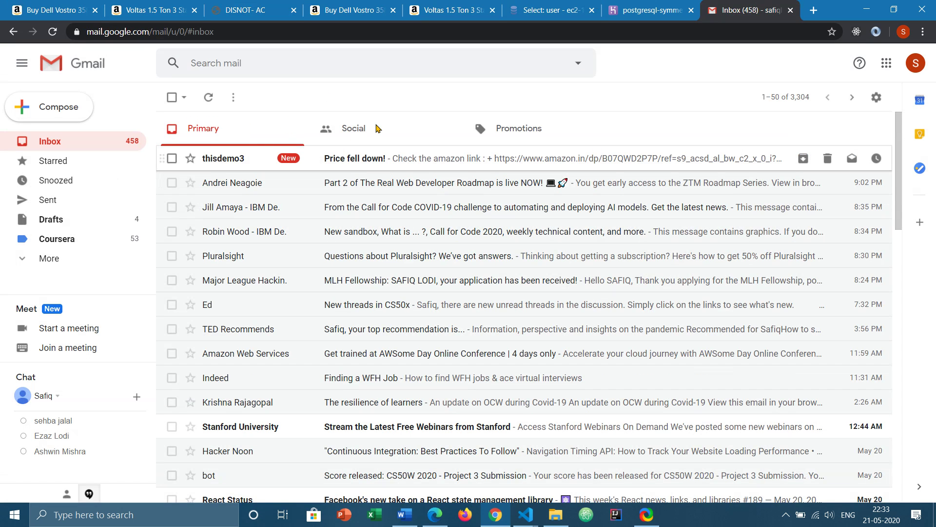
{"action": "left_click", "coordinate": [356, 157]}
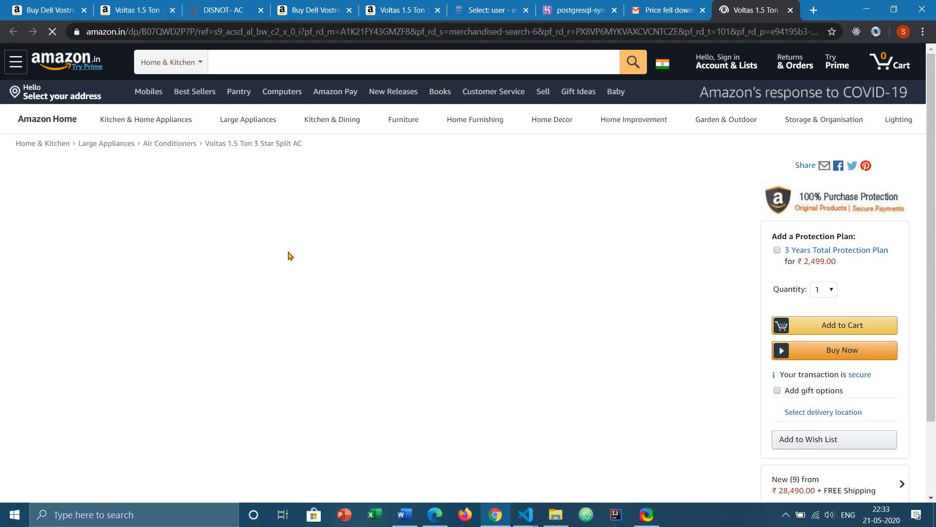
{"action": "key", "text": "ctrl+3"}
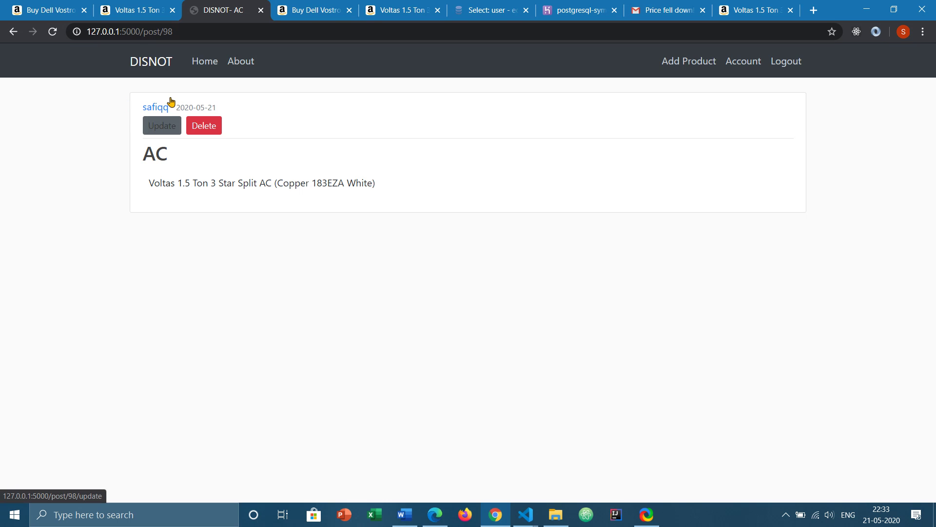
- Delete the AC post, reload home, and switch to the Dell Vostro 3581 Amazon page
{"action": "left_click", "coordinate": [204, 125]}
{"action": "key", "text": "Return"}
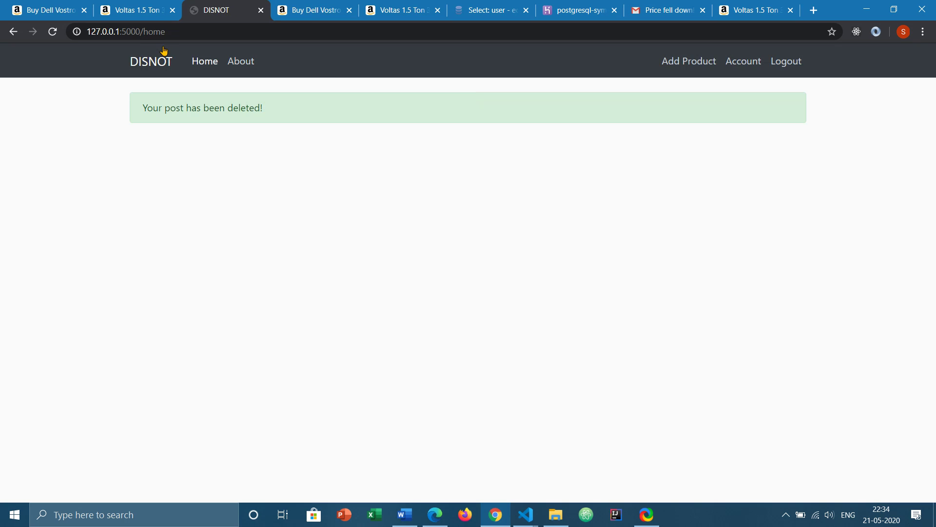
{"action": "left_click", "coordinate": [164, 48]}
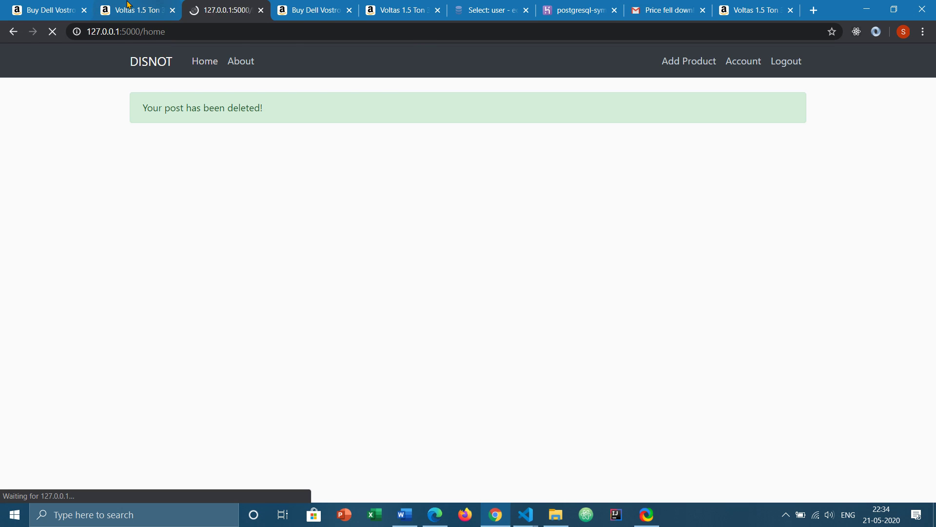
{"action": "key", "text": "ctrl+Tab"}
- Copy the Dell Vostro's Amazon URL and open DISNOT's new product form
{"action": "left_click", "coordinate": [192, 33]}
{"action": "key", "text": "ctrl+c"}
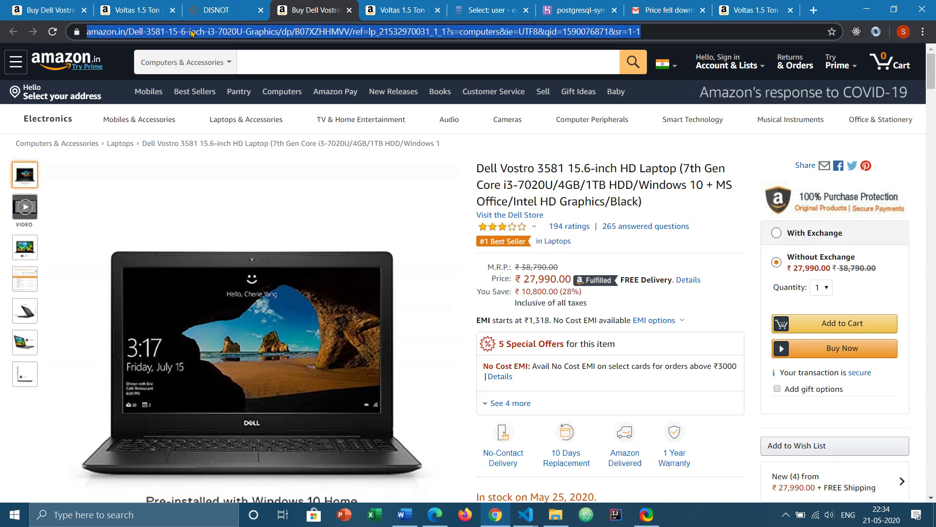
{"action": "left_click", "coordinate": [188, 5]}
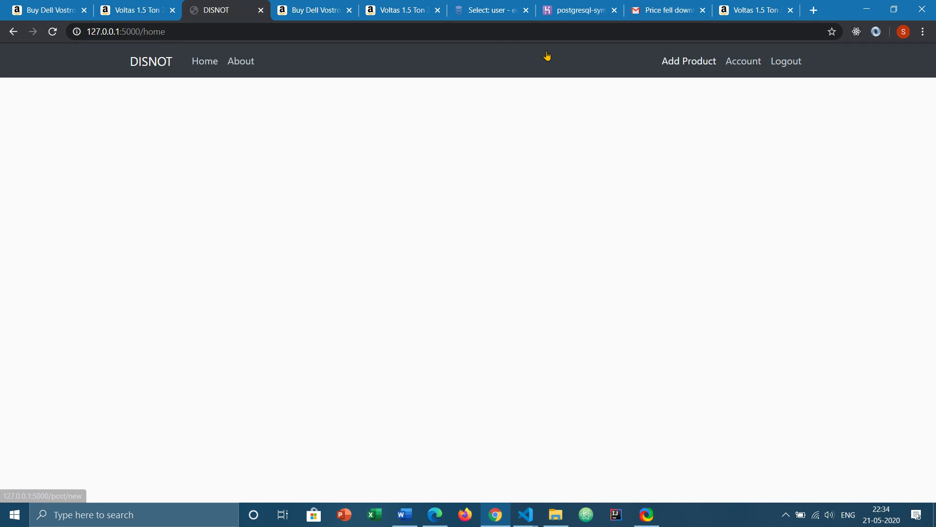
{"action": "left_click", "coordinate": [205, 61]}
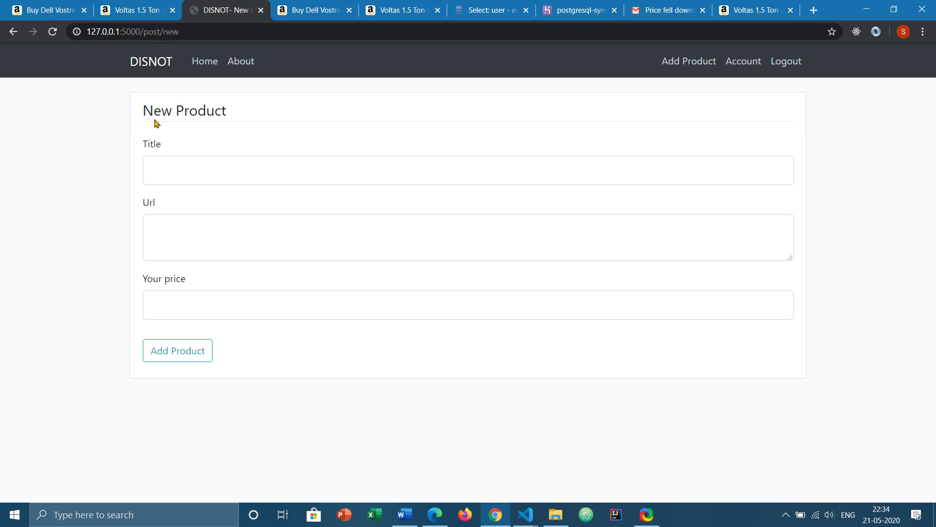
- Add a Laptop product with the pasted Dell URL and a 20000 target price
{"action": "key", "text": "Tab"}
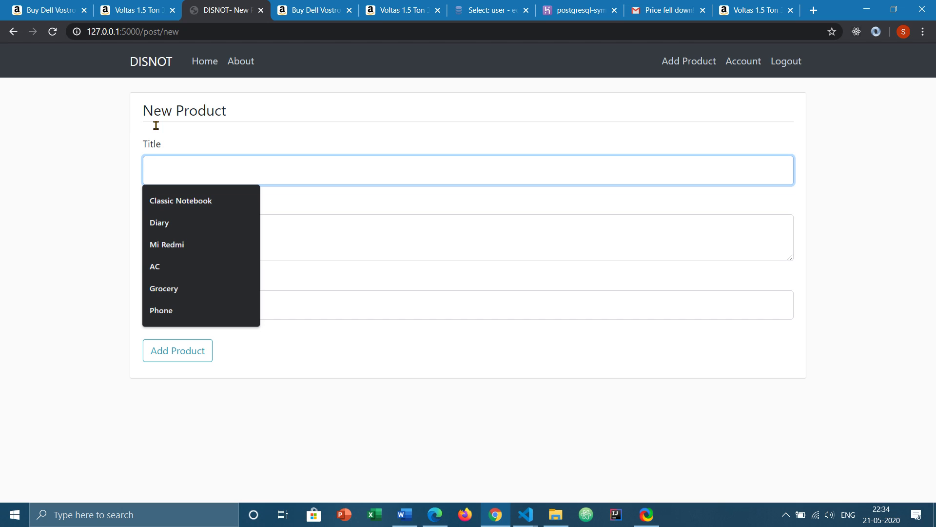
{"action": "type", "text": "LAP"}
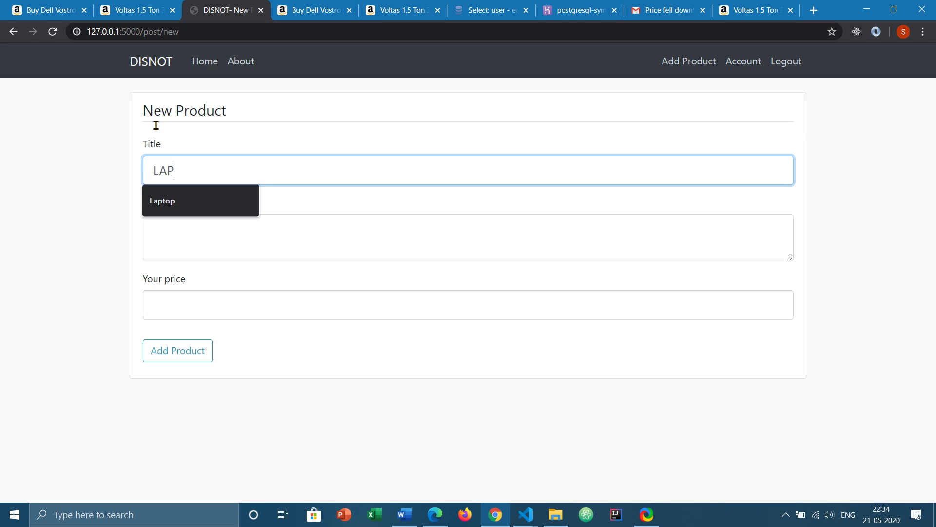
{"action": "key", "text": "Down"}
{"action": "key", "text": "Return"}
{"action": "key", "text": "Tab"}
{"action": "key", "text": "ctrl+v"}
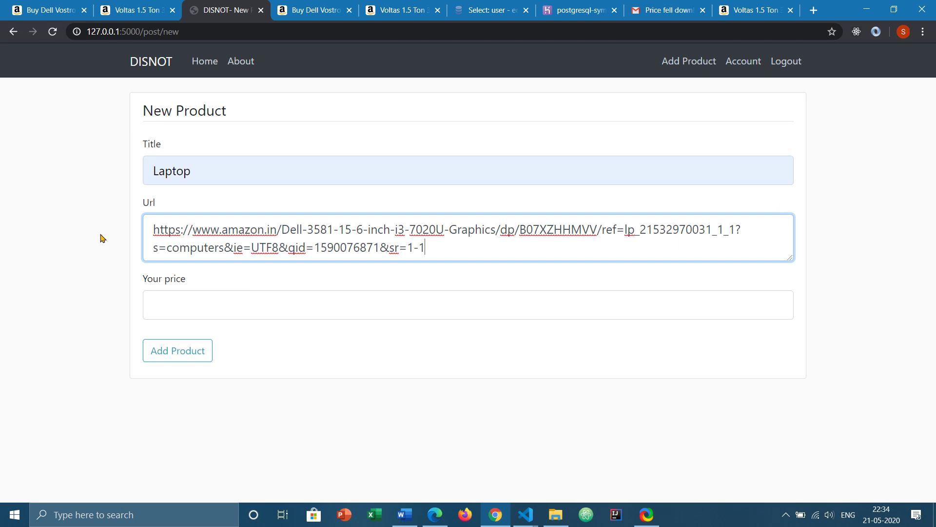
{"action": "key", "text": "Tab"}
{"action": "type", "text": "20000"}
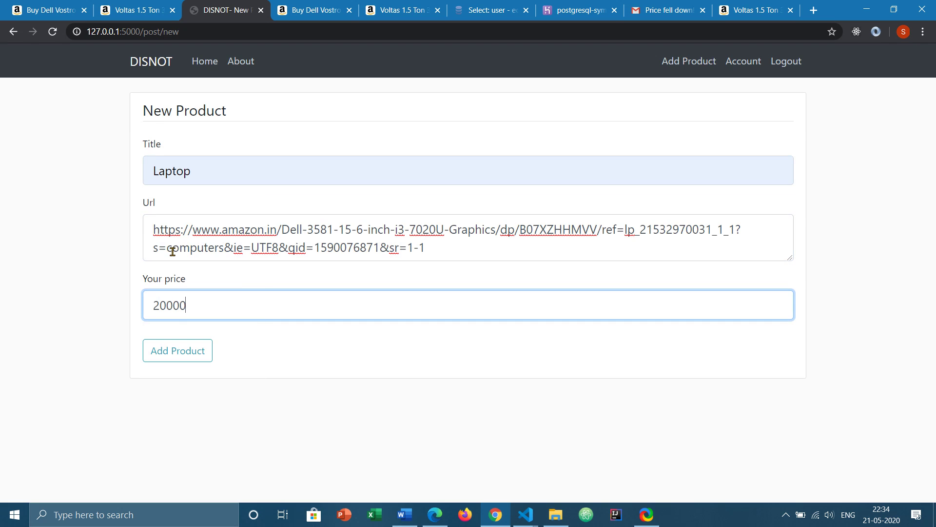
{"action": "key", "text": "Tab"}
{"action": "key", "text": "Return"}
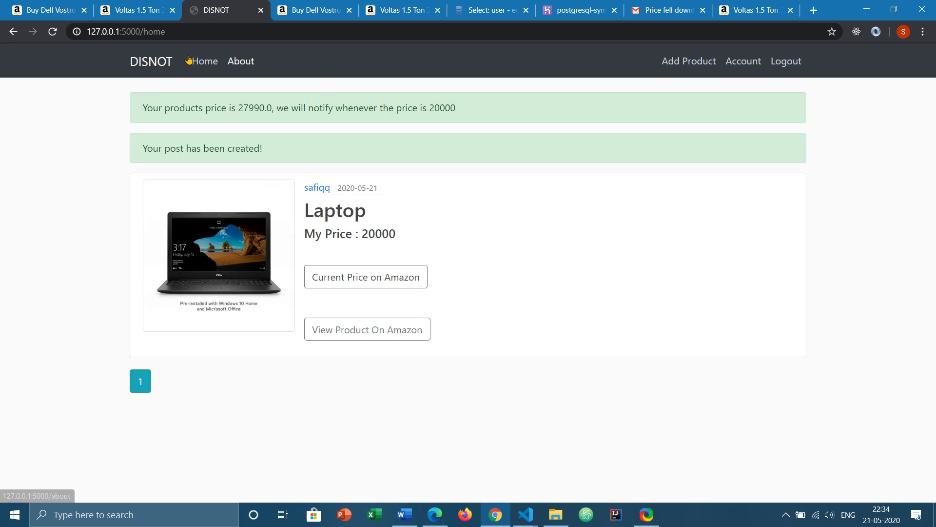
- View DISNOT's About page, then switch to the code editor windows
{"action": "left_click", "coordinate": [240, 61]}
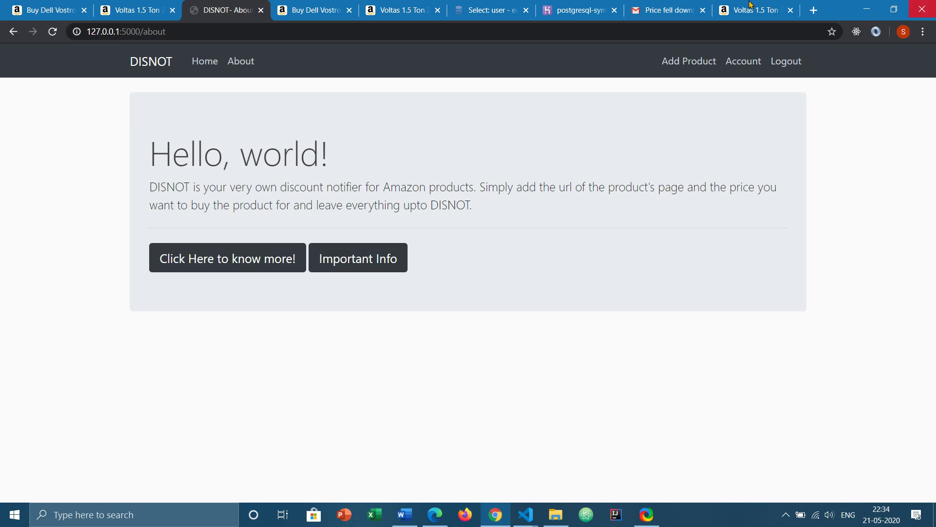
{"action": "key", "text": "alt+Tab"}
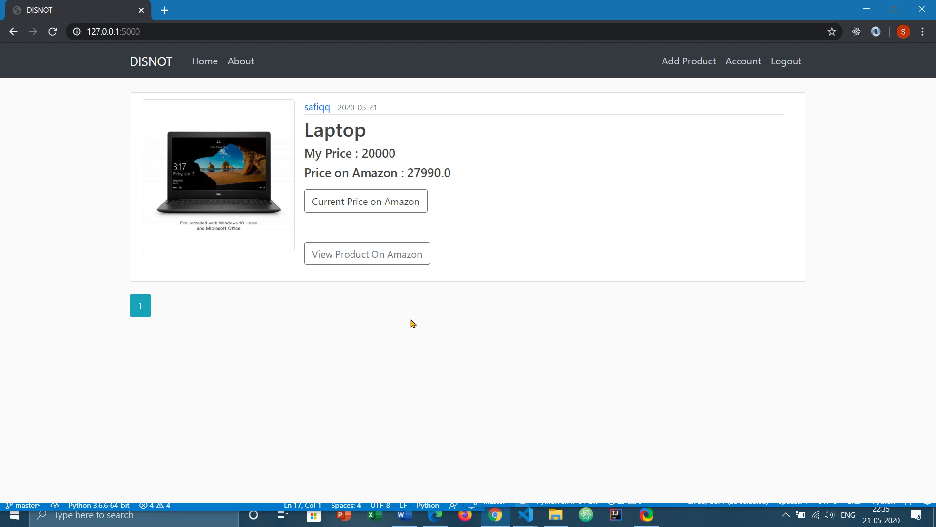
- Bring up VS Code with routes.py beside priceTrack.py, whose terminal shows 27990.0 for the laptop
{"action": "key", "text": "super+8"}
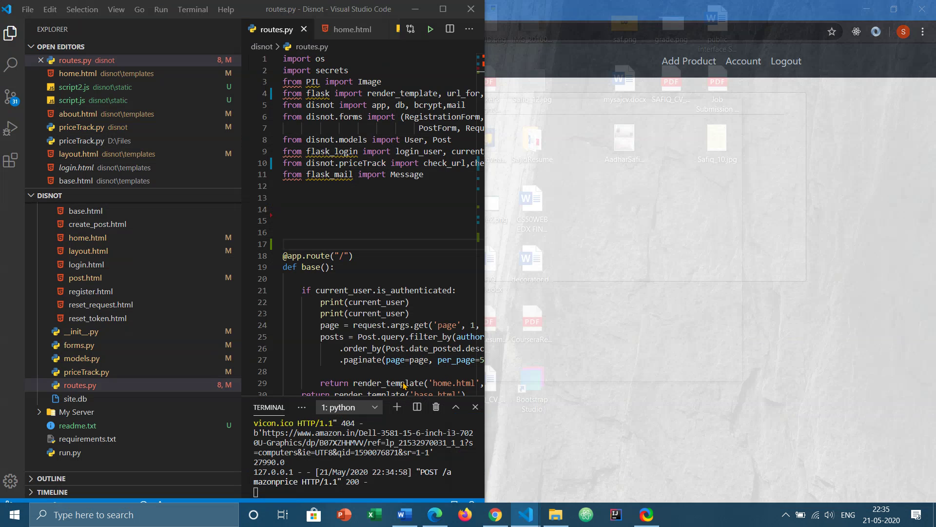
{"action": "key", "text": "super+8"}
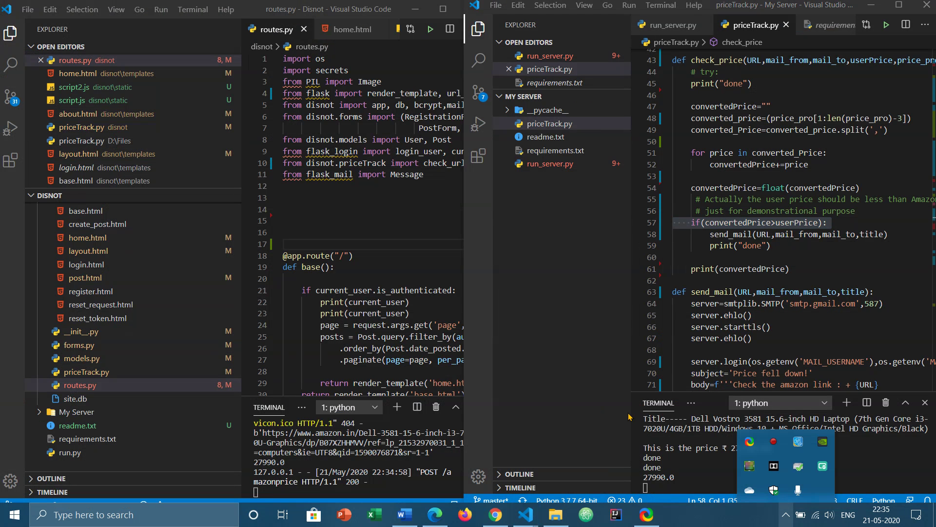
{"action": "right_click", "coordinate": [773, 441]}
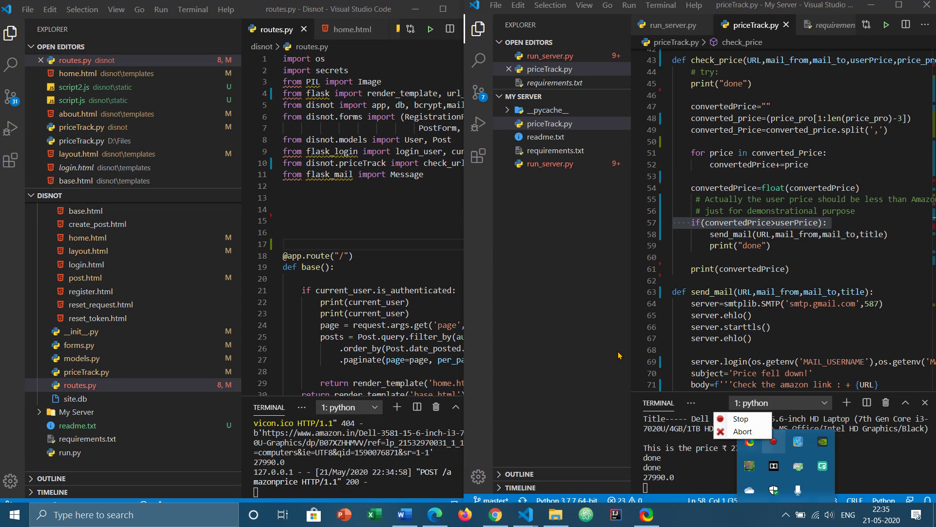